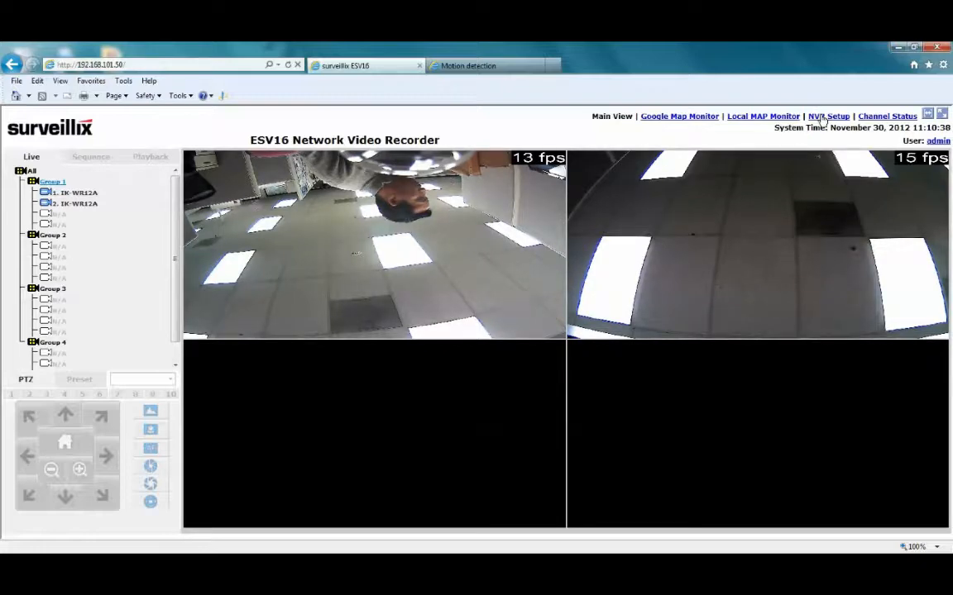
# Open the Event Trigger settings within the NVR setup's event configuration.
pyautogui.click(823, 117)
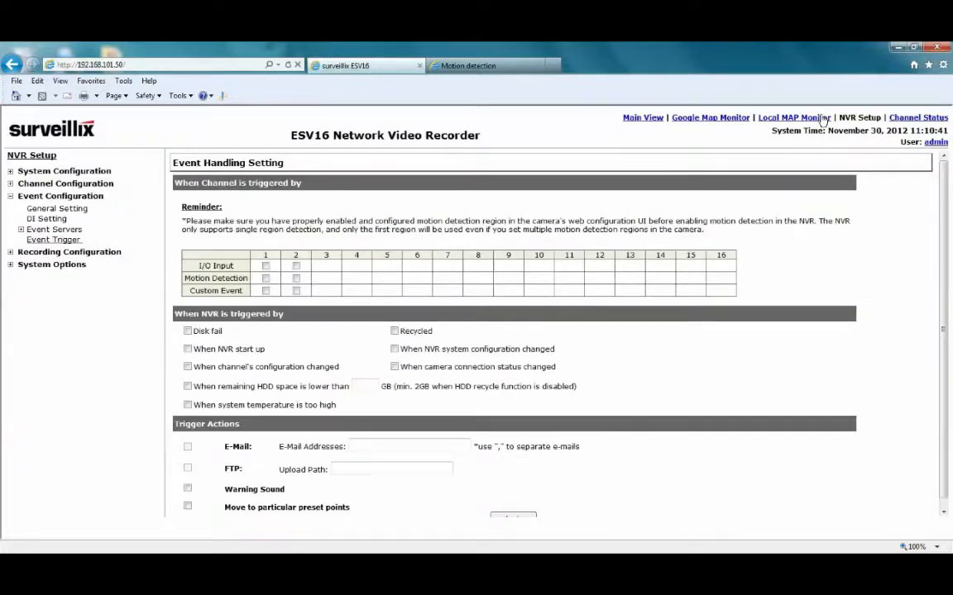
pyautogui.click(93, 200)
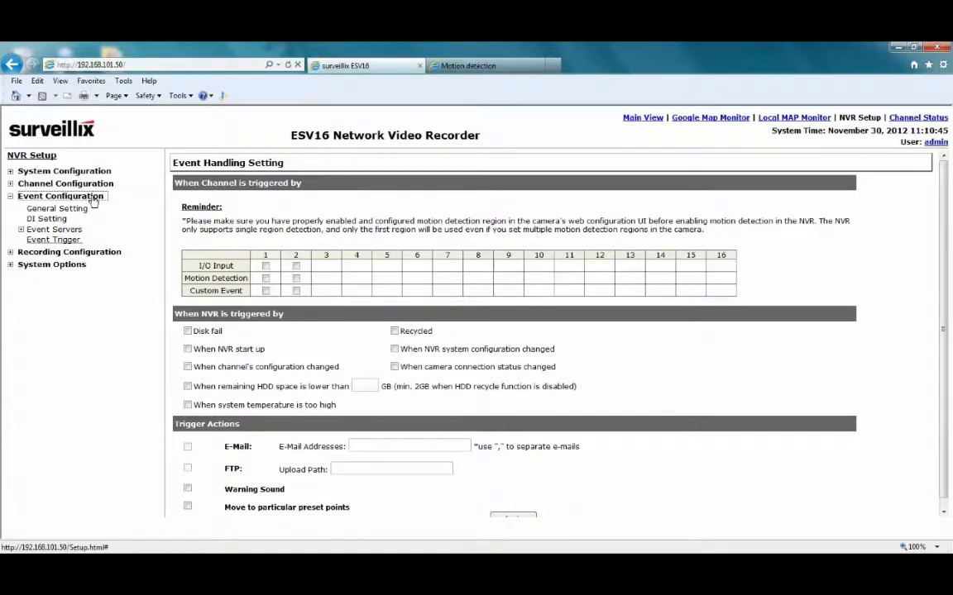
pyautogui.click(73, 239)
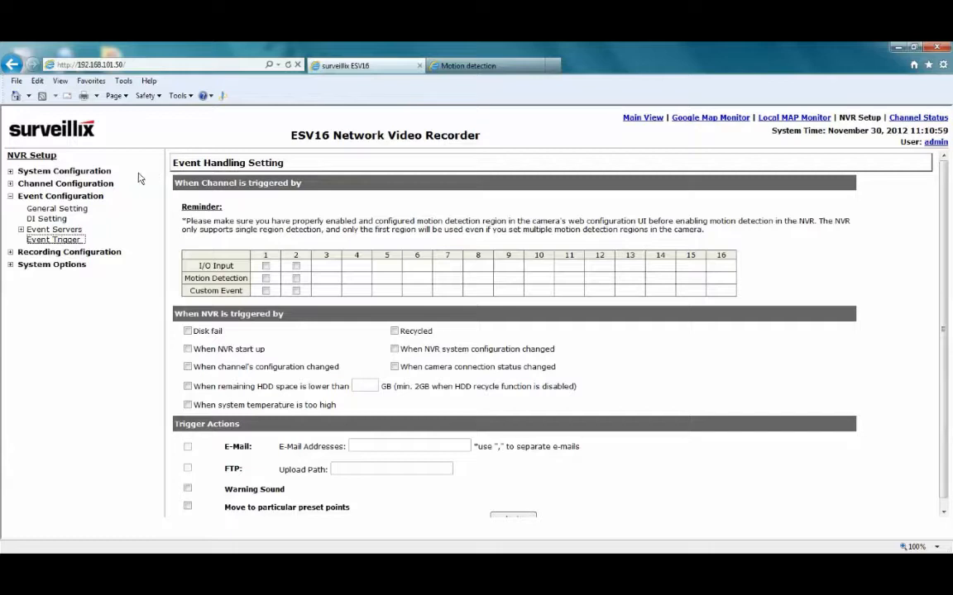
# Review the NVR's channel list and the motion detection settings on the channel 1 camera's own configuration page.
pyautogui.click(106, 187)
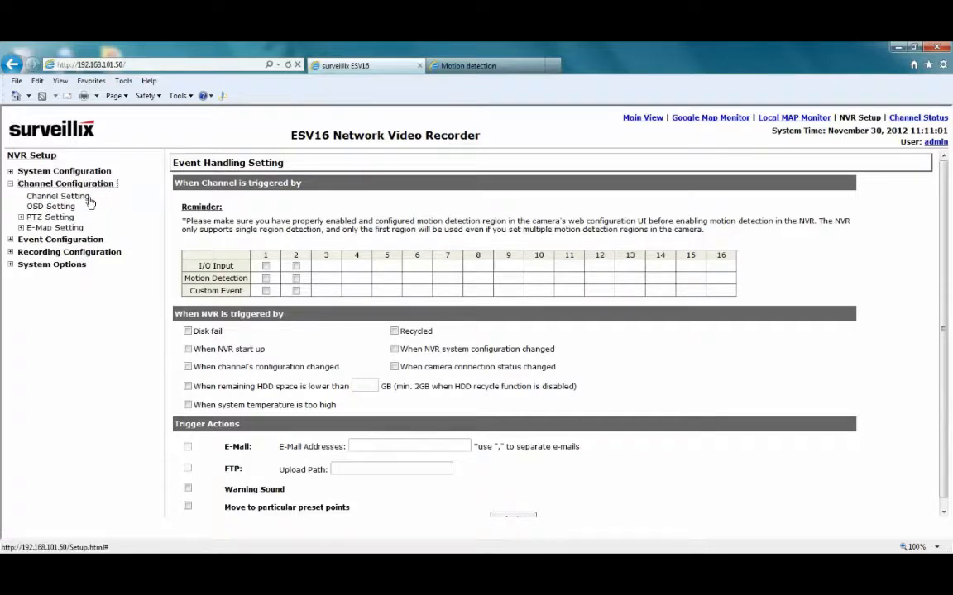
pyautogui.click(86, 198)
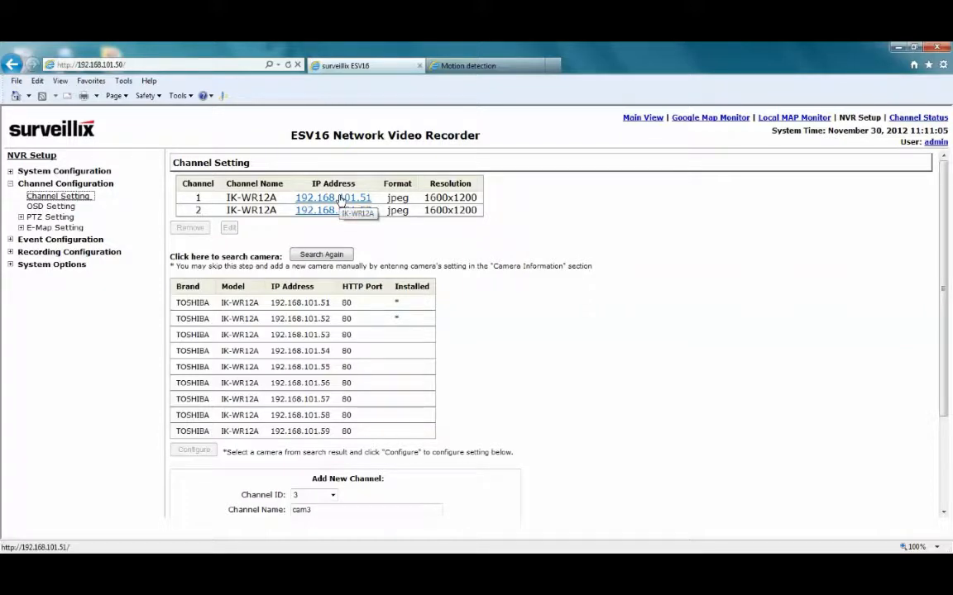
pyautogui.click(483, 66)
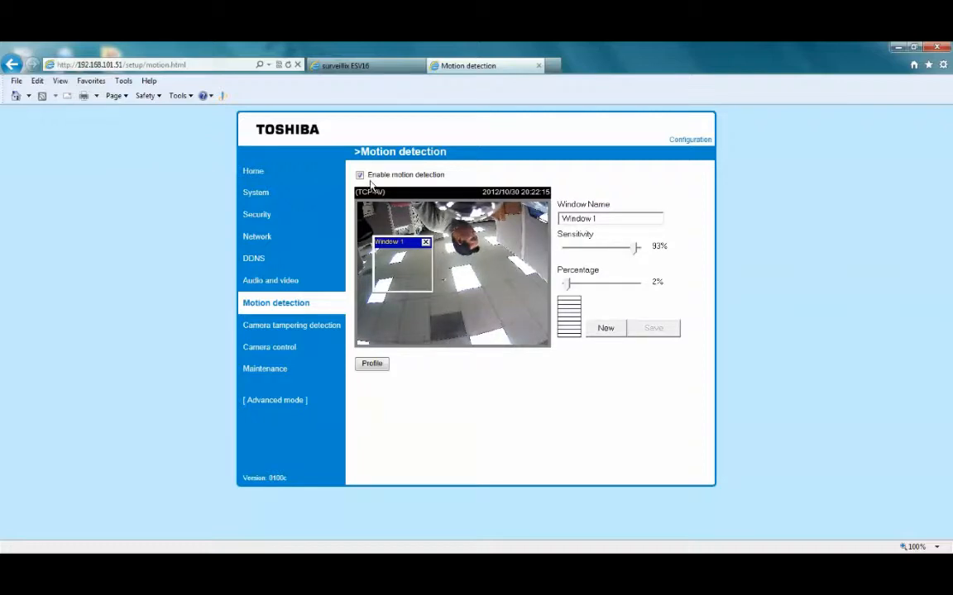
# Enable Motion Detection as an event trigger for channel 1 on the NVR and apply the event handling configuration.
pyautogui.click(372, 73)
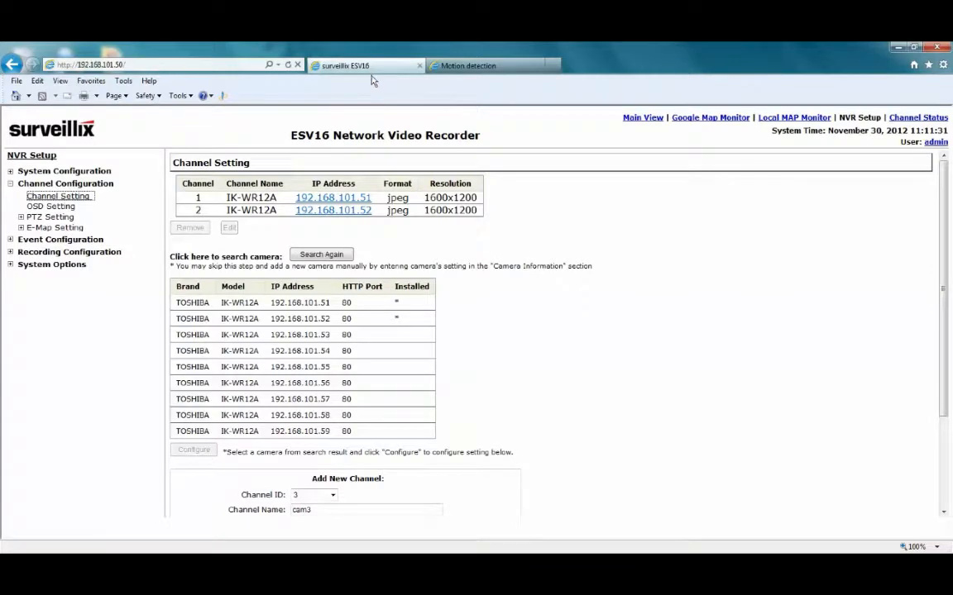
pyautogui.click(89, 241)
pyautogui.click(66, 239)
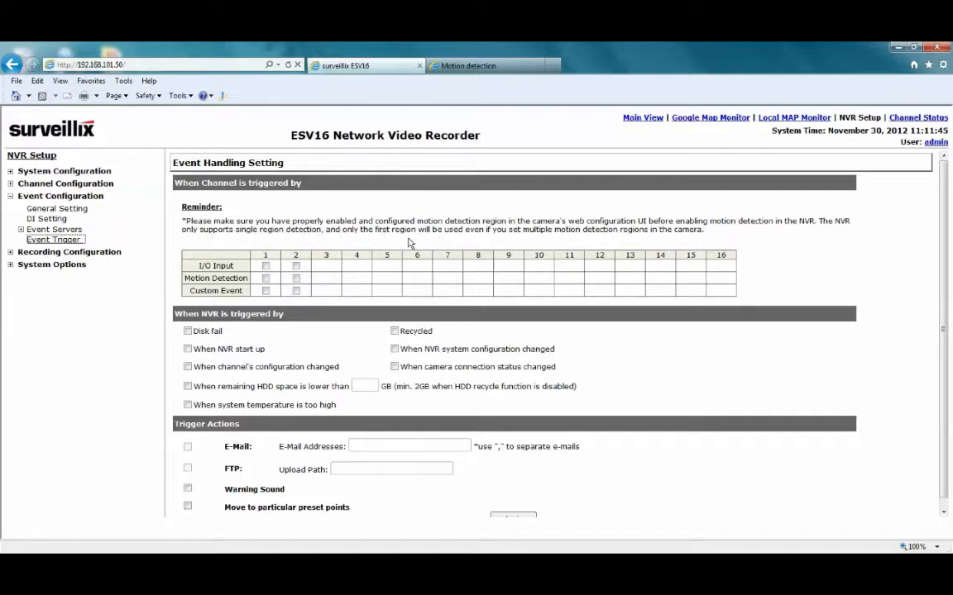
pyautogui.click(266, 279)
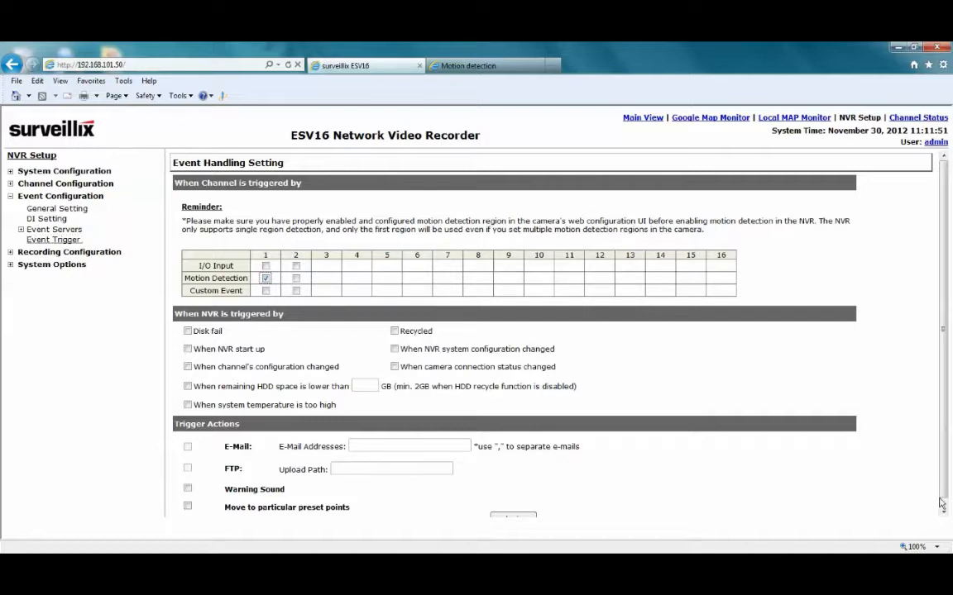
pyautogui.scroll(-1, 851, 457)
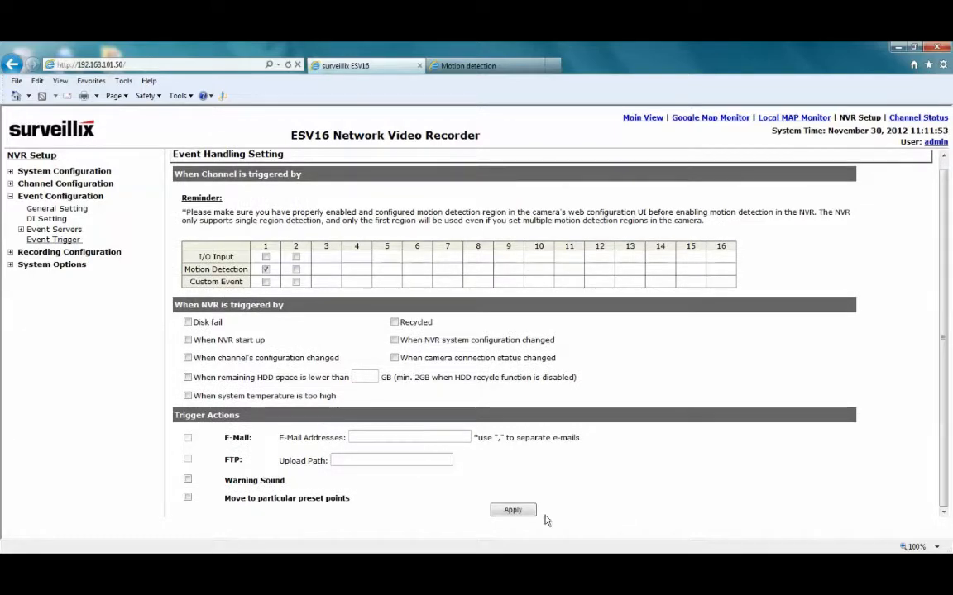
pyautogui.click(514, 513)
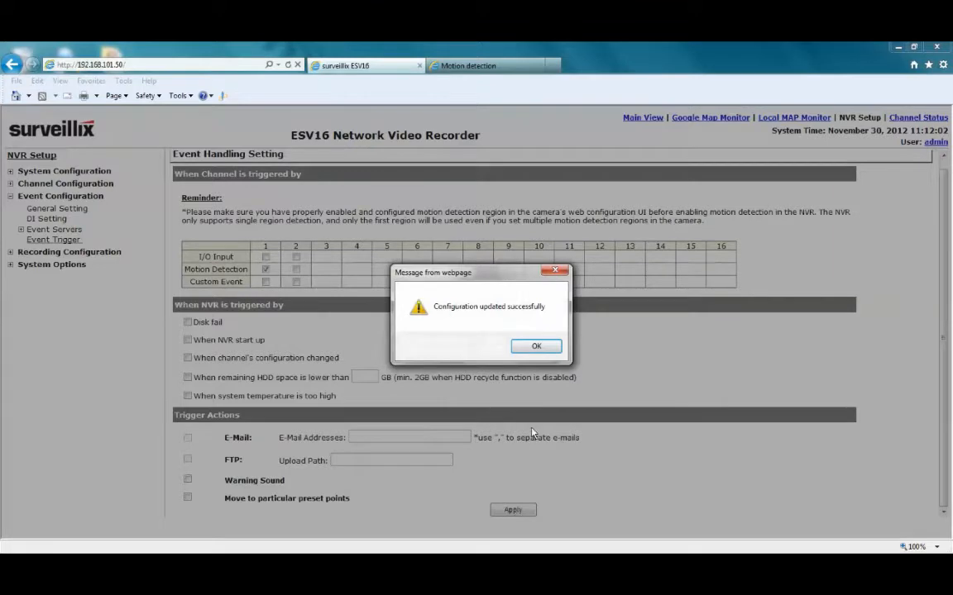
pyautogui.click(537, 348)
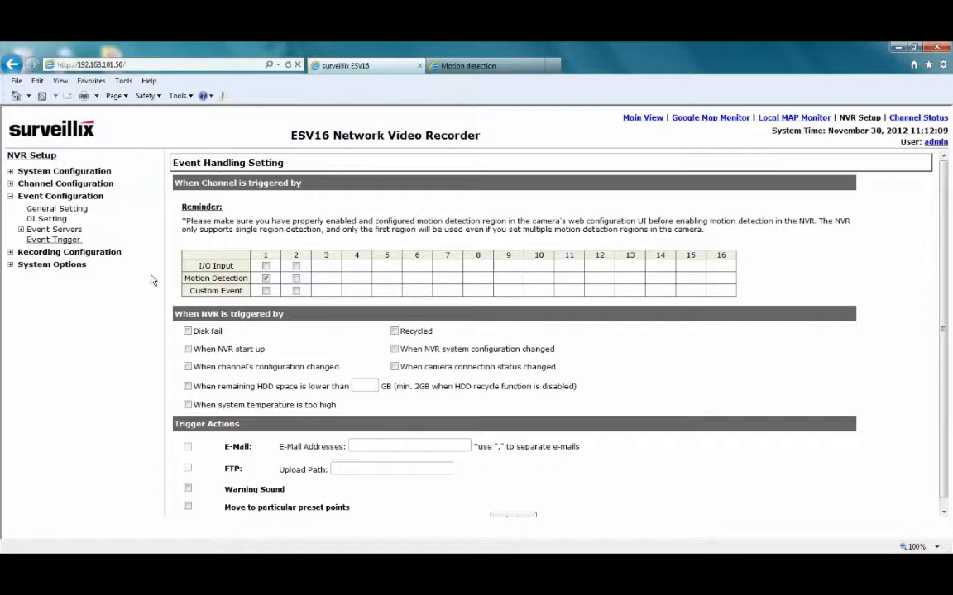
# Set channel 1's Event recording frame rate to Full in the general recording settings.
pyautogui.click(101, 253)
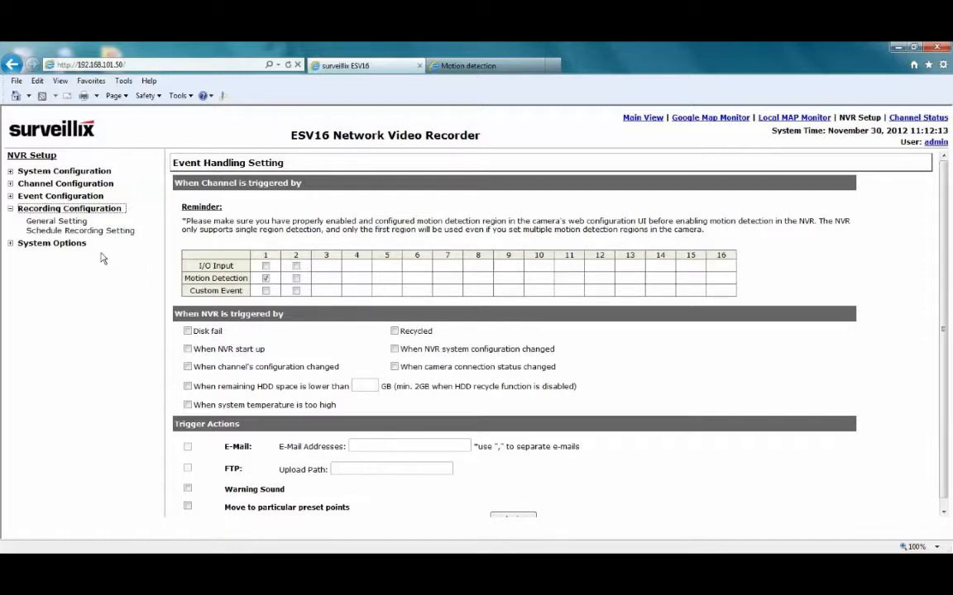
pyautogui.click(59, 223)
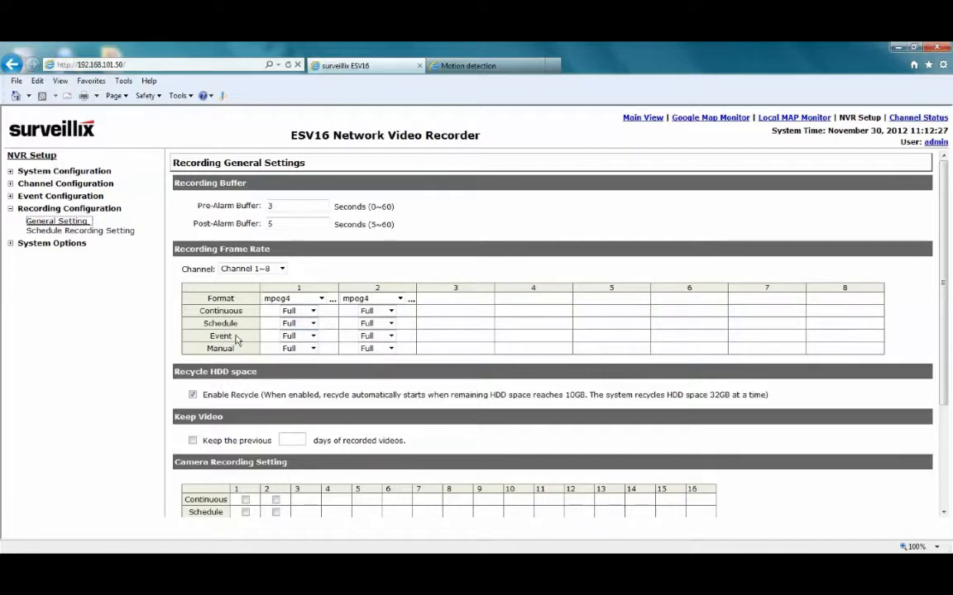
pyautogui.click(313, 336)
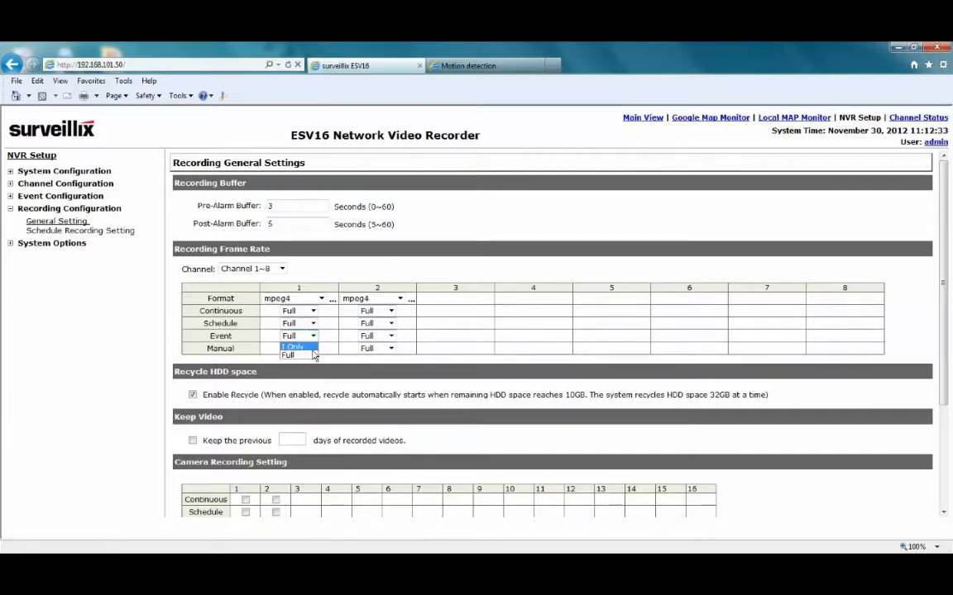
pyautogui.click(313, 355)
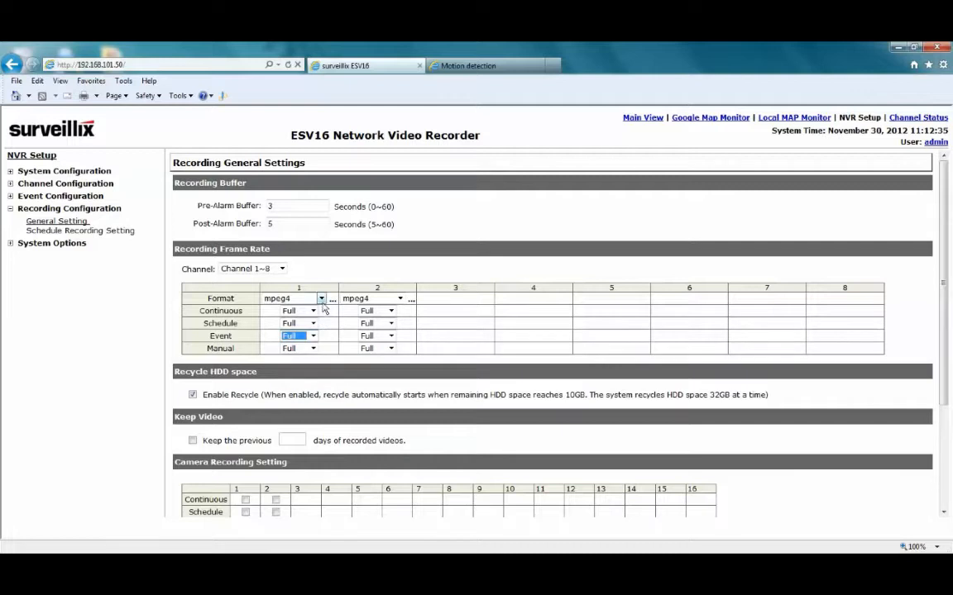
# Try the Same as Live recording format for channel 1 with the Event frame rate at Full.
pyautogui.click(322, 299)
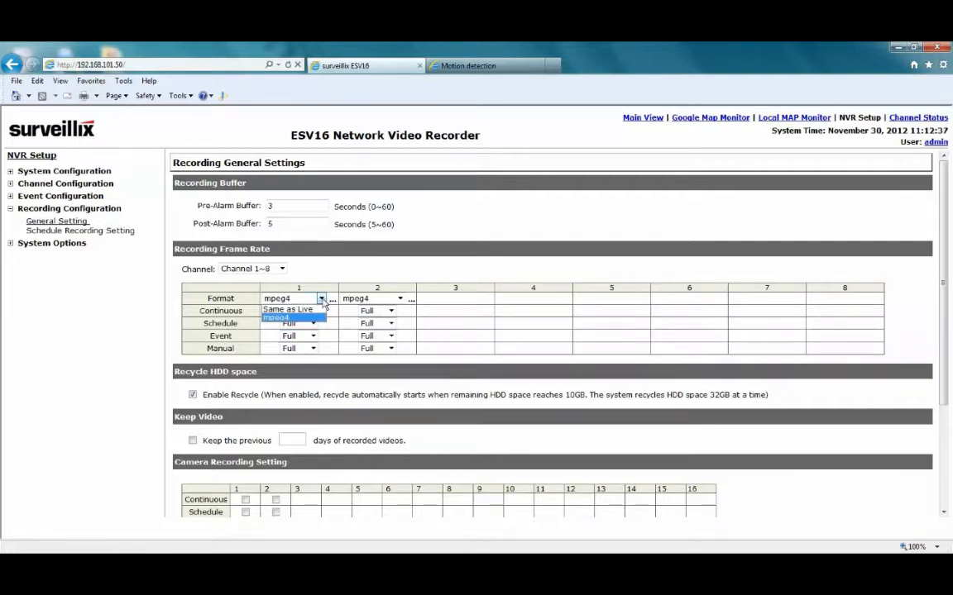
pyautogui.click(318, 311)
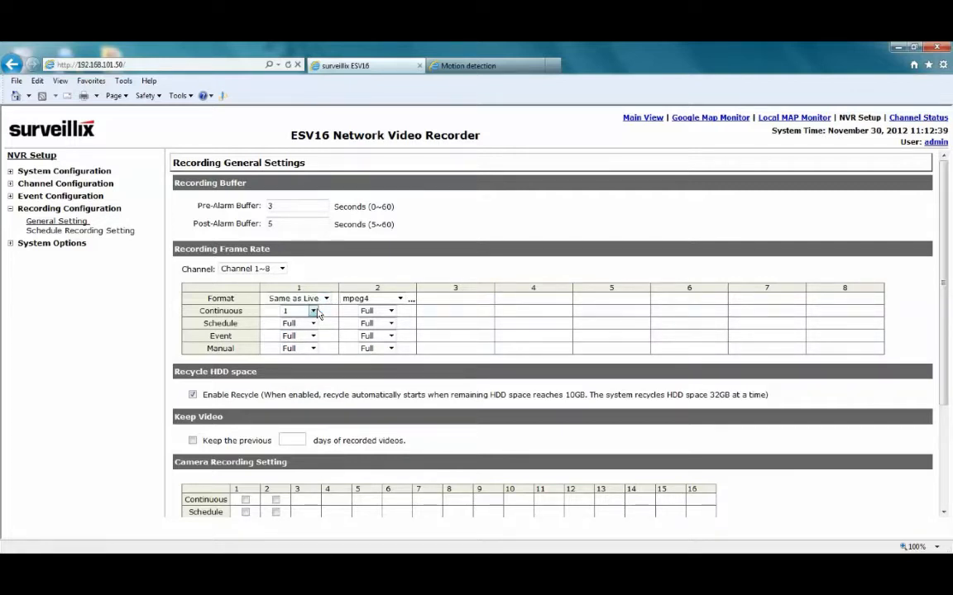
pyautogui.click(313, 336)
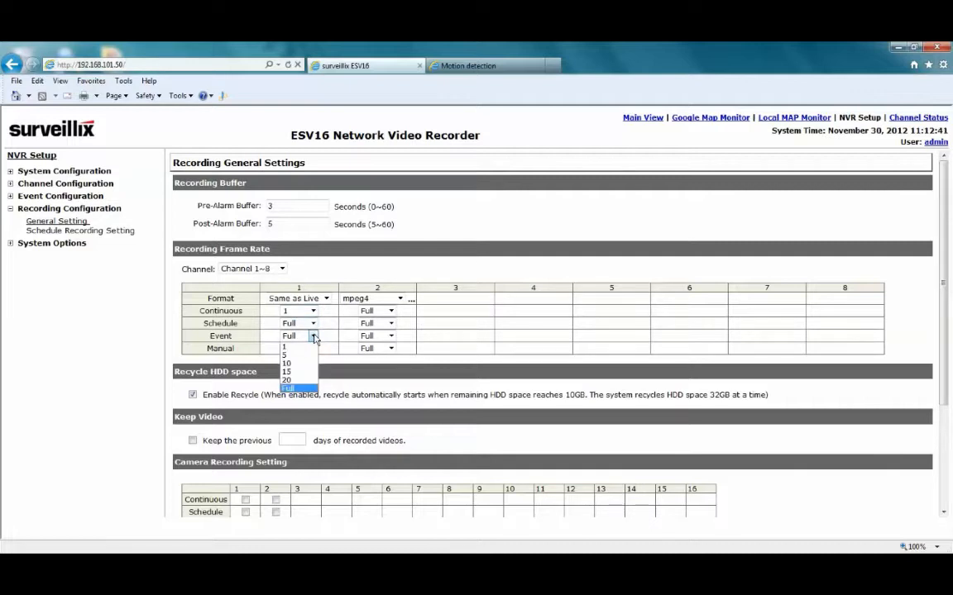
pyautogui.click(309, 388)
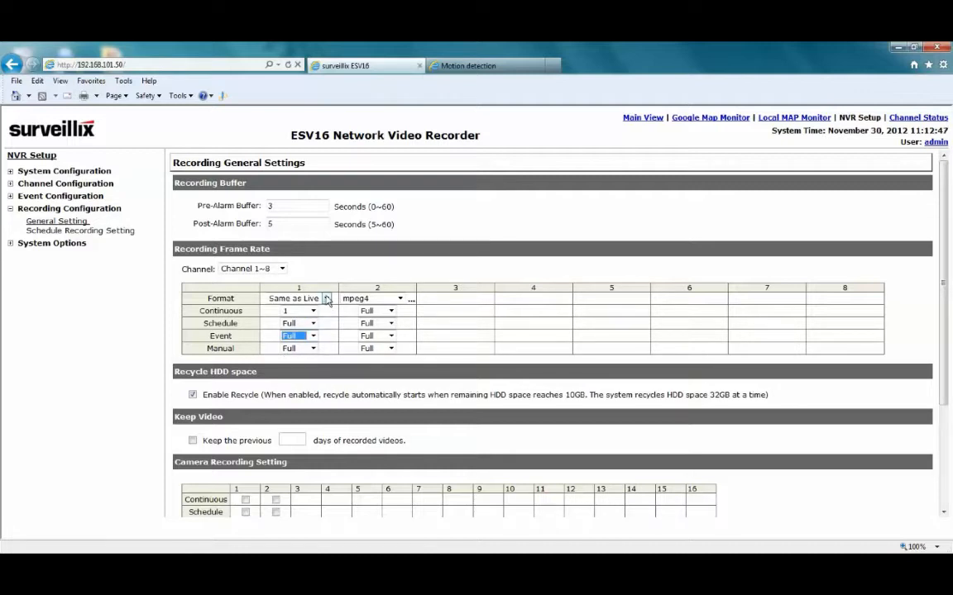
# Set channel 1's recording format to mpeg4 at 1600x1200, Full frame rate, VBR and quality 5, and apply the recording settings.
pyautogui.click(325, 299)
pyautogui.click(321, 318)
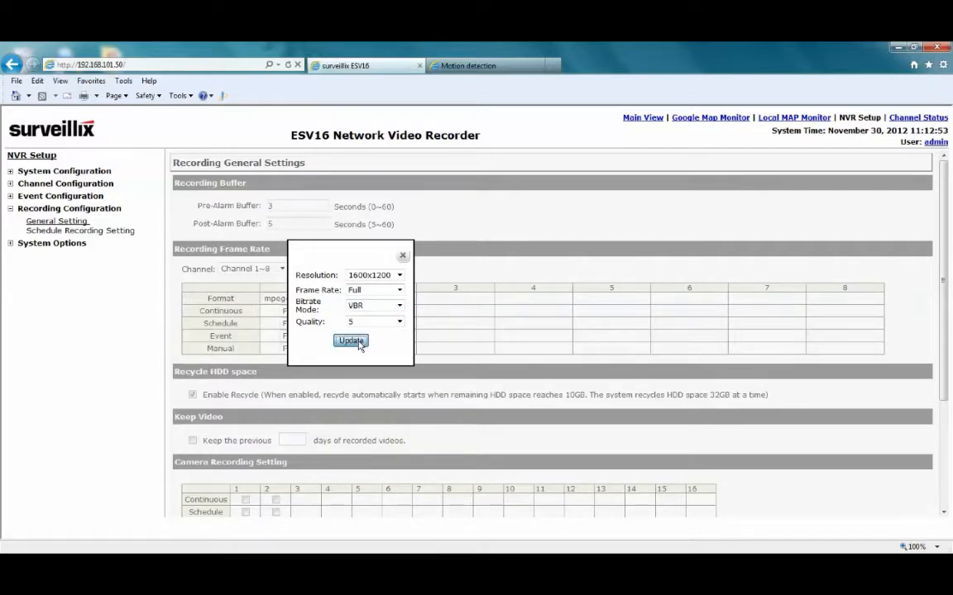
pyautogui.click(357, 342)
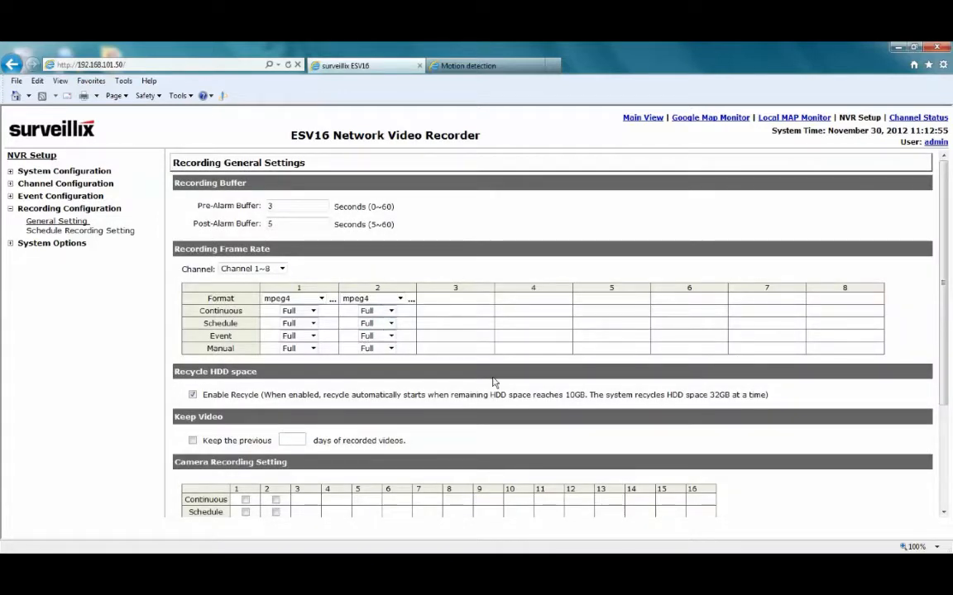
pyautogui.scroll(-3, 947, 484)
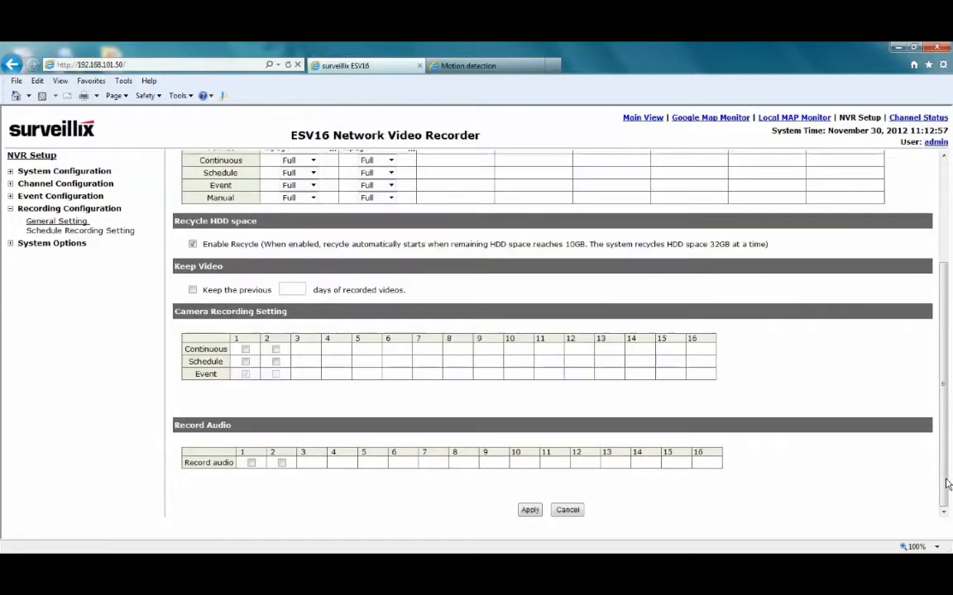
pyautogui.click(535, 512)
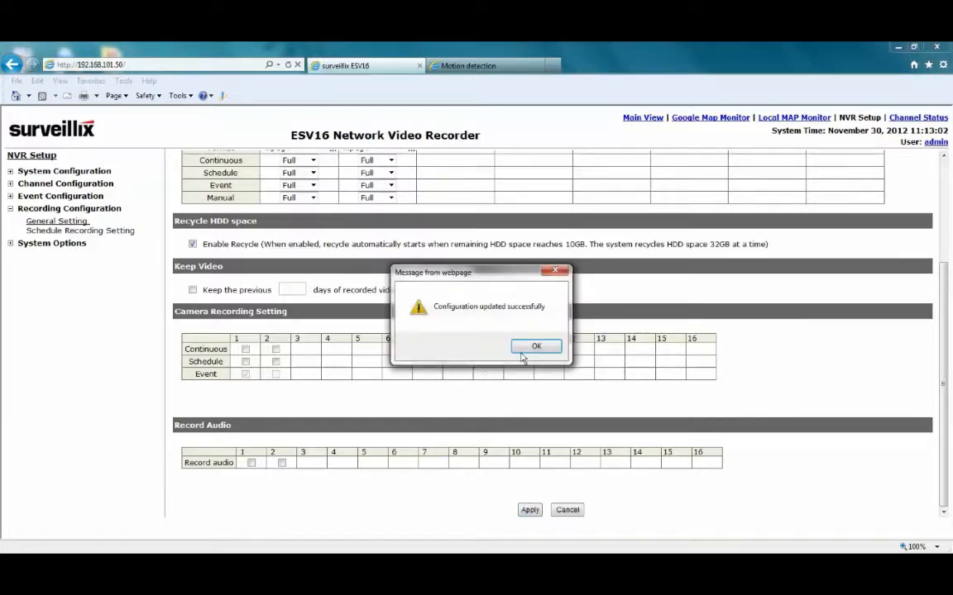
pyautogui.click(534, 348)
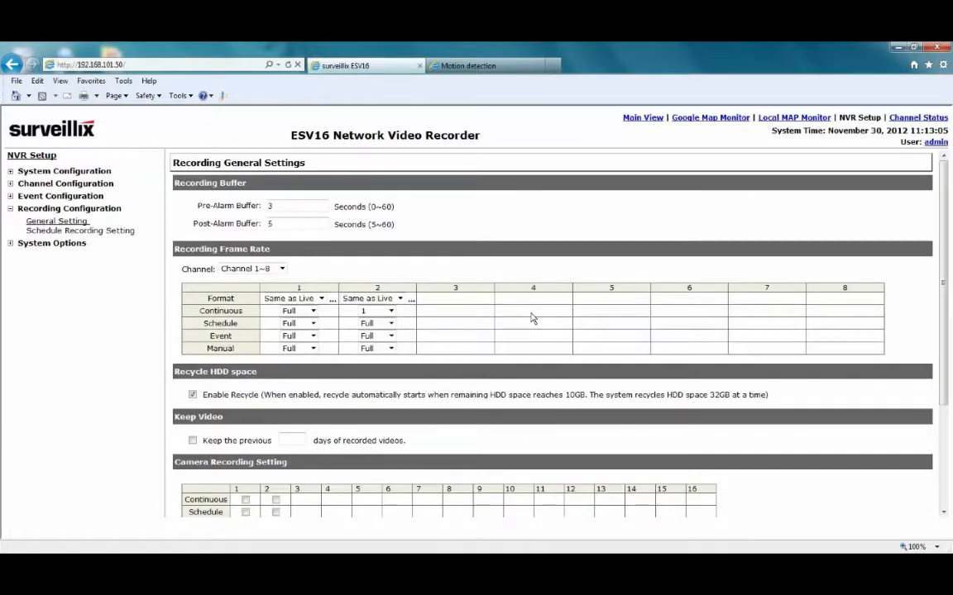
# Open playback from the main view for channel 1 and set the search mode to By Event.
pyautogui.click(631, 118)
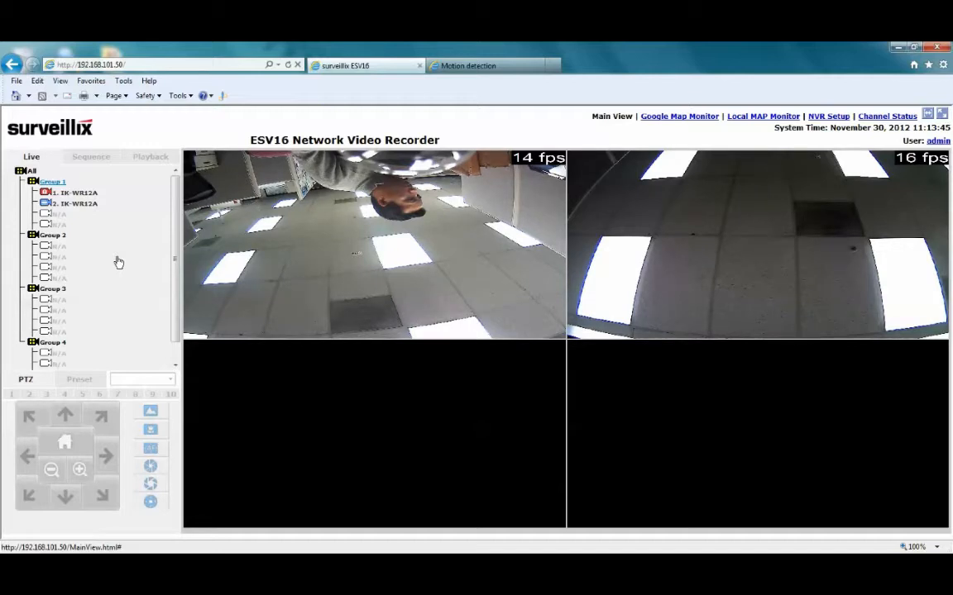
pyautogui.click(148, 157)
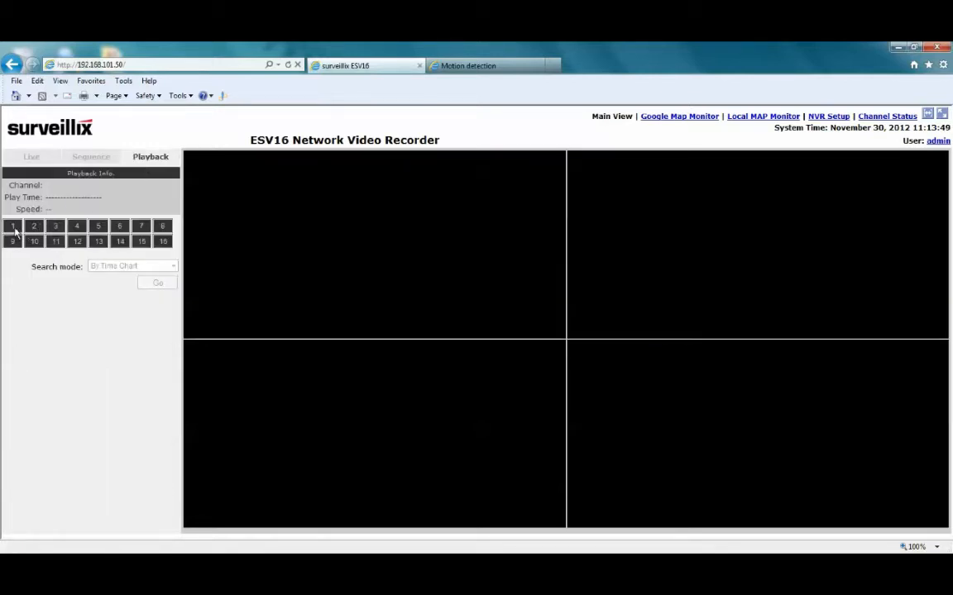
pyautogui.click(13, 226)
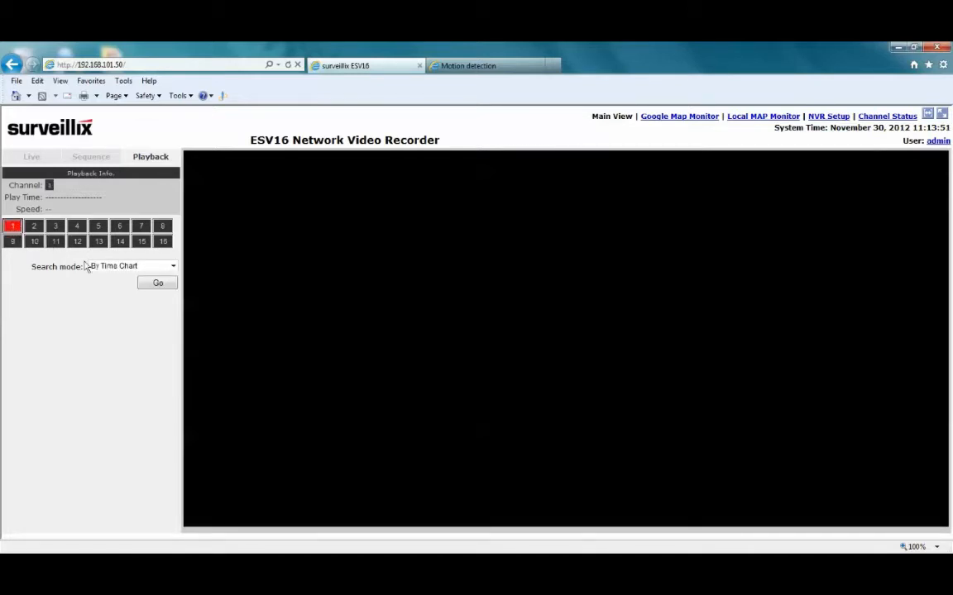
pyautogui.click(172, 267)
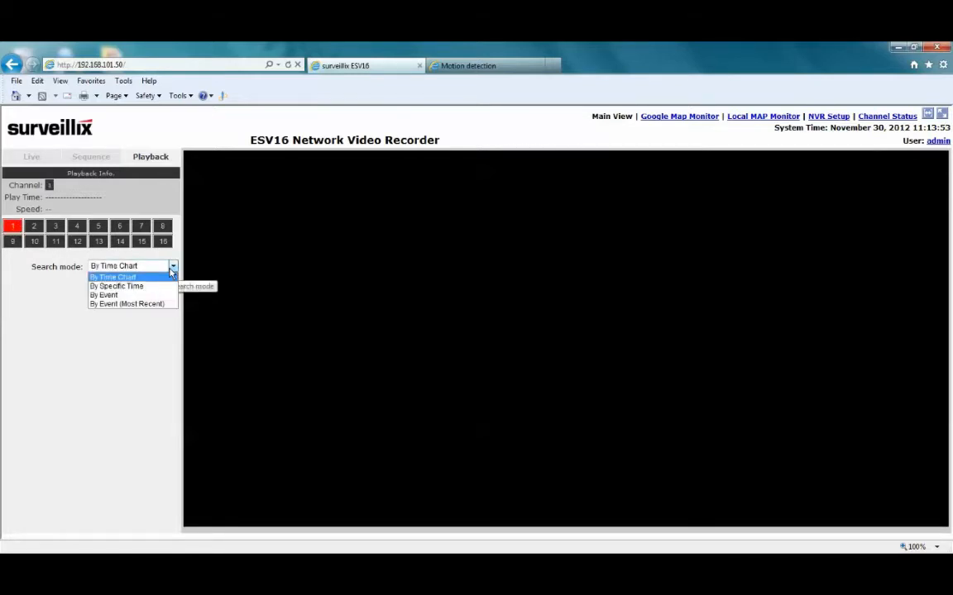
pyautogui.click(142, 296)
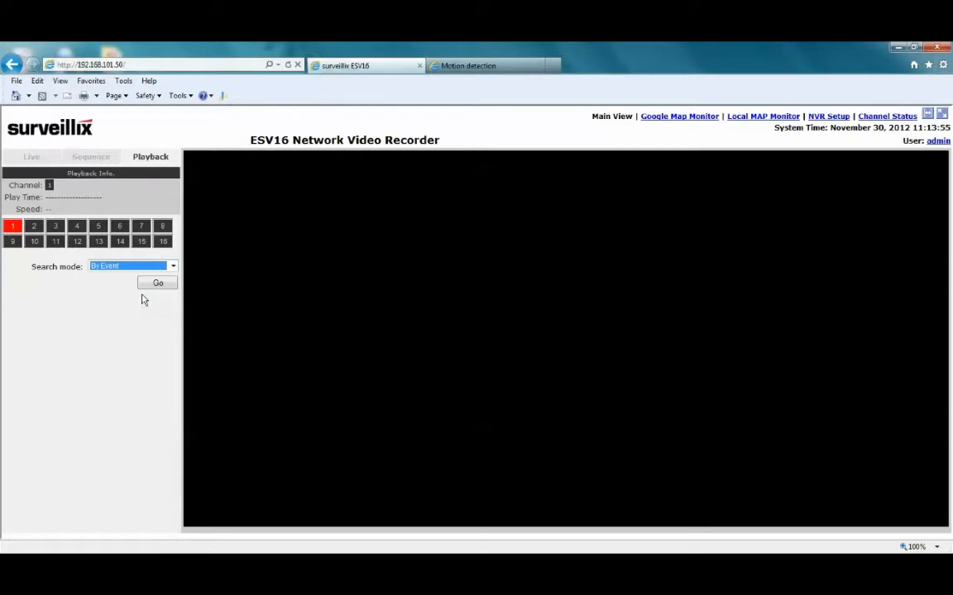
# Run the event search, play channel 1's recording from 2012/11/30 11:13:36, and stop the playback.
pyautogui.click(156, 284)
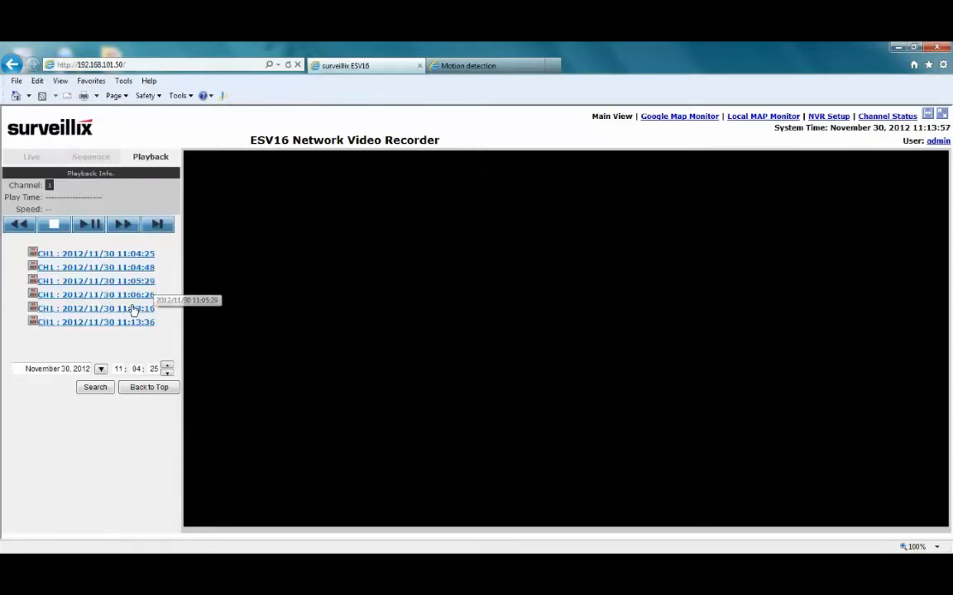
pyautogui.click(34, 322)
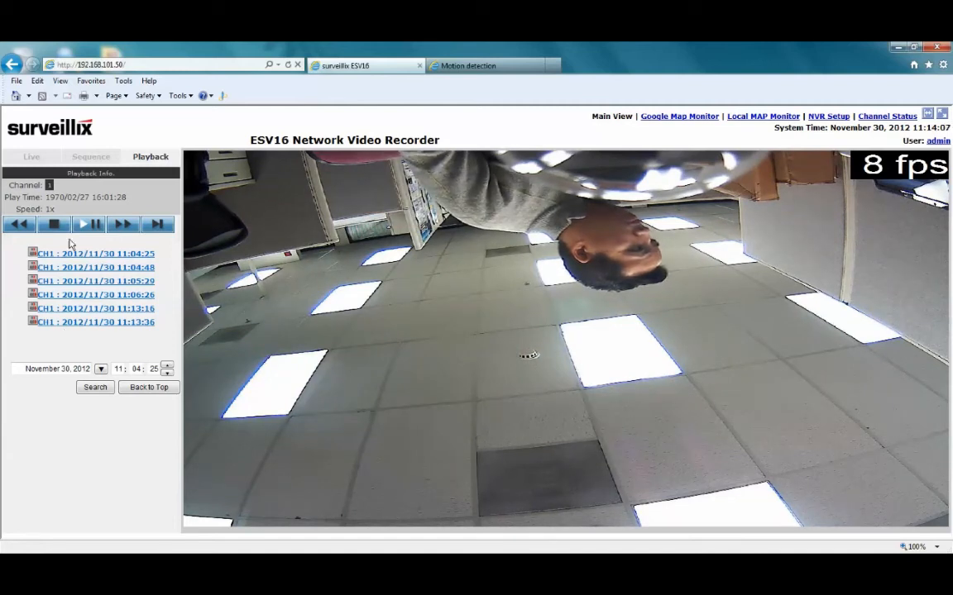
pyautogui.click(65, 225)
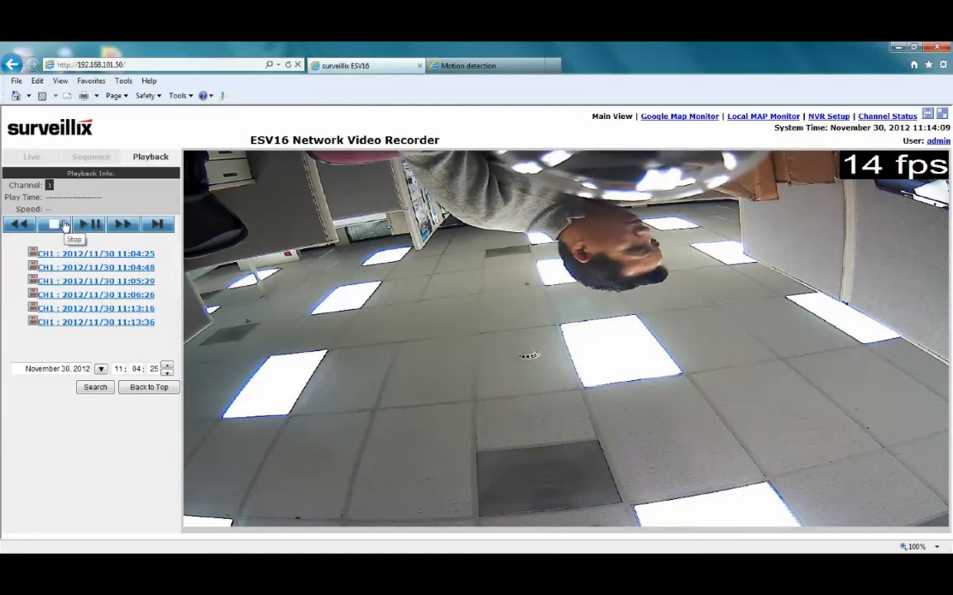